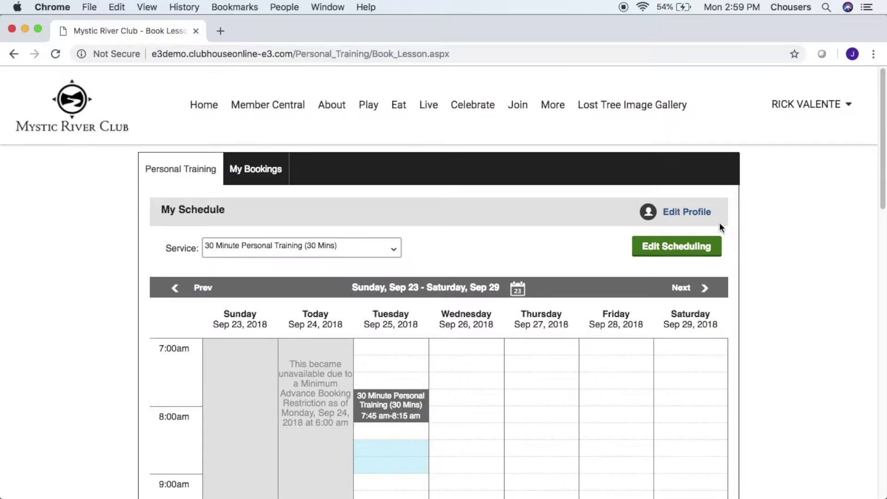
Step: Open the trainer profile and review the recommended photo dimensions and the allowed file types and size
{"action": "left_click", "coordinate": [698, 217]}
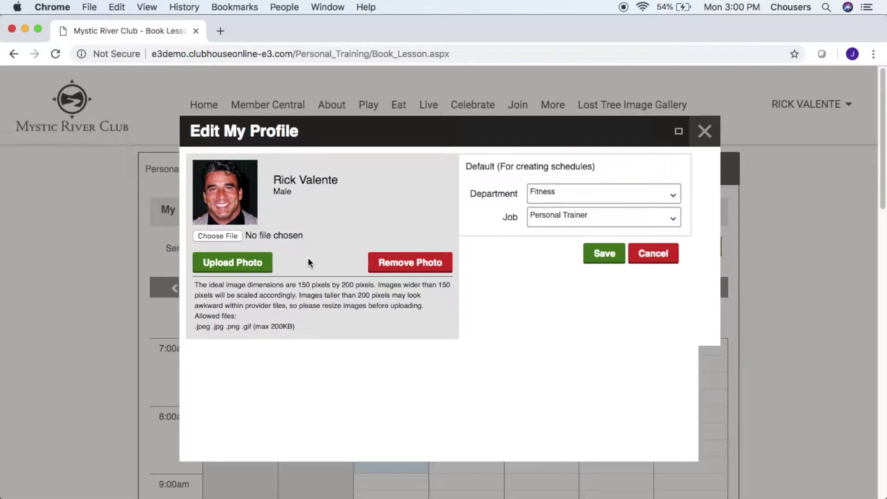
{"action": "double_click", "coordinate": [305, 285]}
{"action": "left_click_drag", "start_coordinate": [305, 285], "coordinate": [375, 283]}
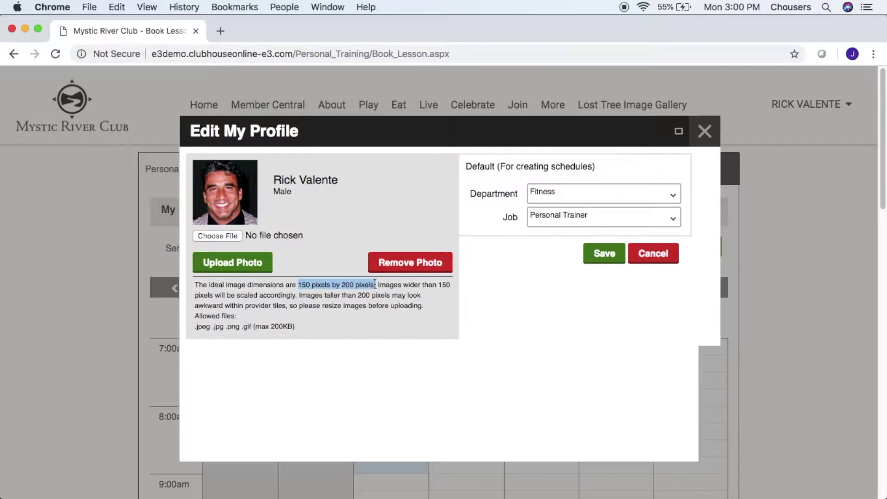
{"action": "left_click", "coordinate": [375, 284]}
{"action": "left_click_drag", "start_coordinate": [194, 327], "coordinate": [293, 326]}
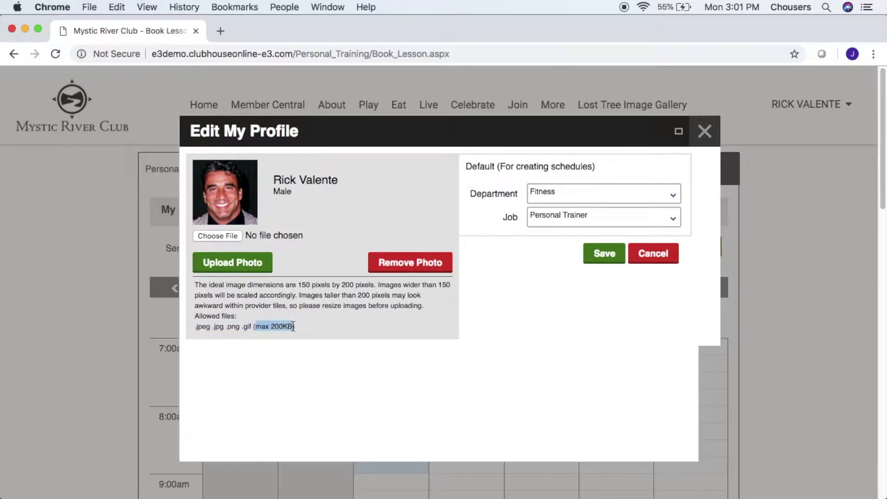
{"action": "left_click", "coordinate": [297, 338]}
Step: Check the available default job options in the profile and close it without changes
{"action": "left_click", "coordinate": [675, 220]}
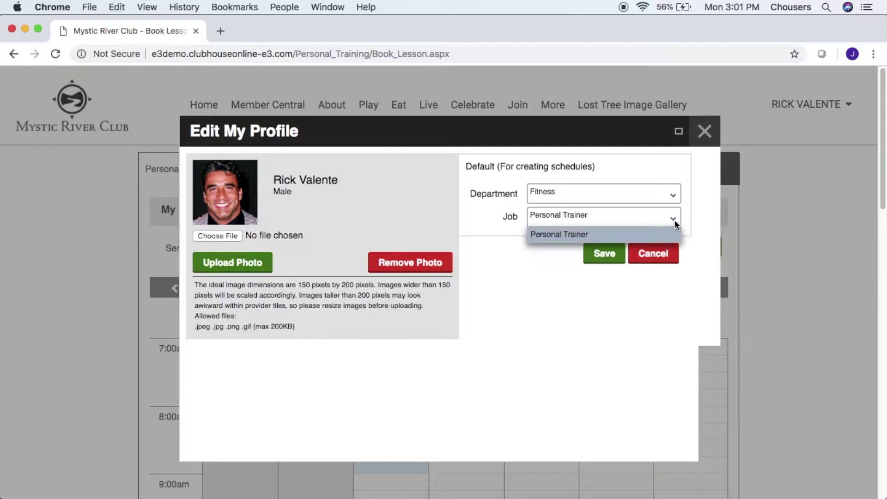
{"action": "left_click", "coordinate": [687, 228]}
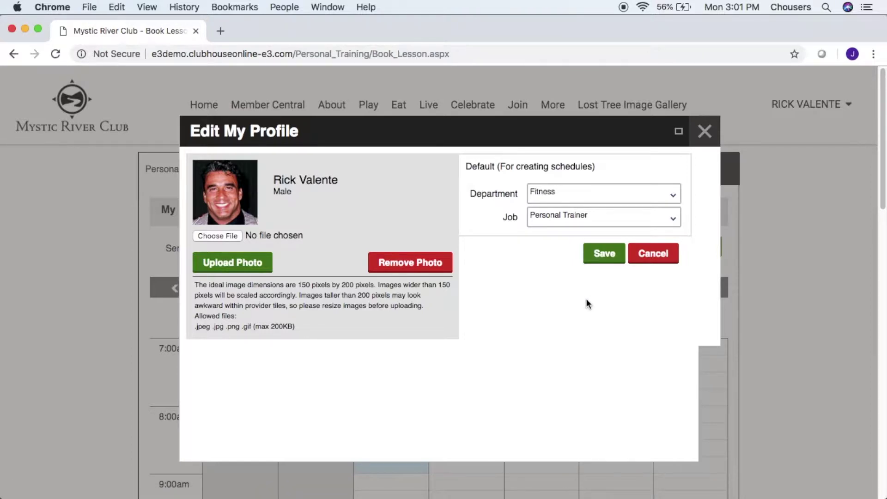
{"action": "left_click", "coordinate": [704, 133]}
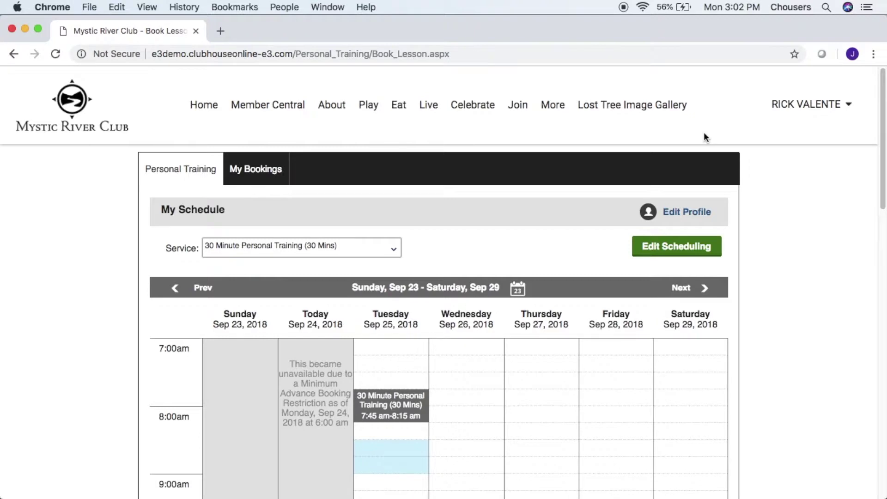
Step: Review the service choices and the weekly schedule, and browse the date picker ahead to October 2018
{"action": "left_click", "coordinate": [390, 247]}
{"action": "left_click", "coordinate": [443, 248]}
{"action": "scroll", "coordinate": [486, 301], "scroll_direction": "down", "scroll_amount": 4}
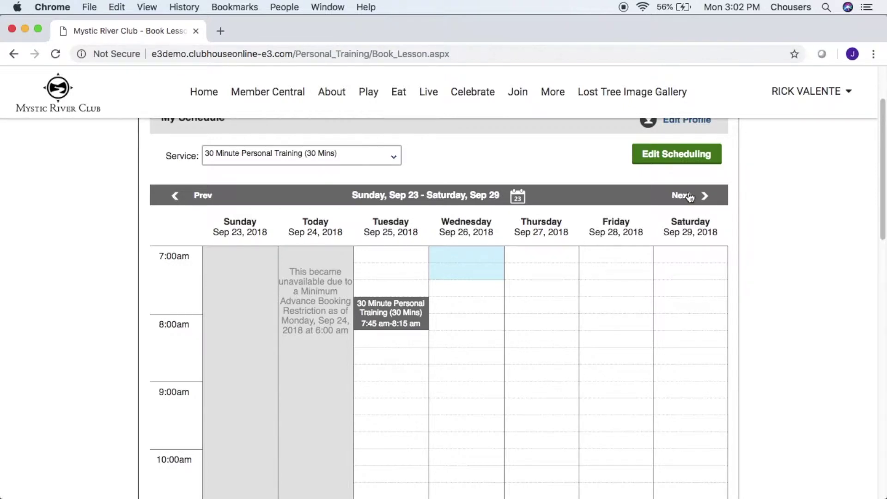
{"action": "left_click", "coordinate": [451, 199]}
{"action": "left_click", "coordinate": [486, 218]}
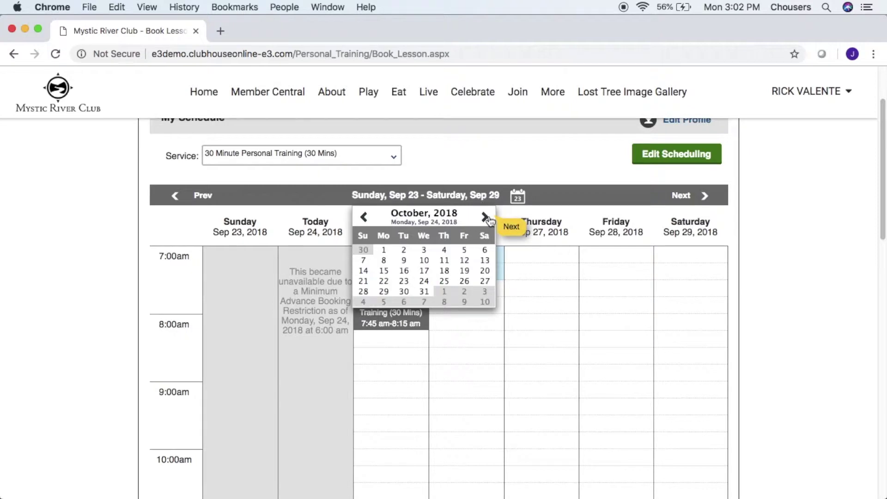
{"action": "left_click", "coordinate": [512, 167]}
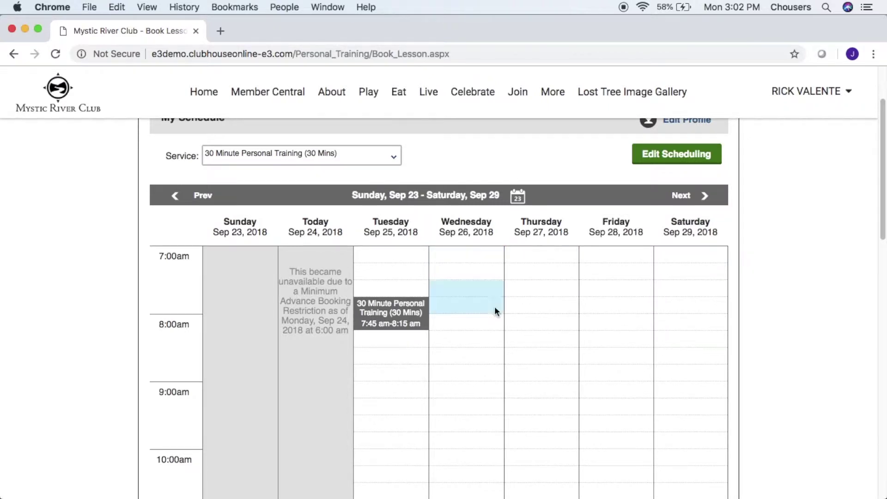
Step: Start a 30 Minute Personal Training booking in the 8:30 am slot on Wednesday, Sep 26, 2018
{"action": "mouse_move", "coordinate": [417, 329]}
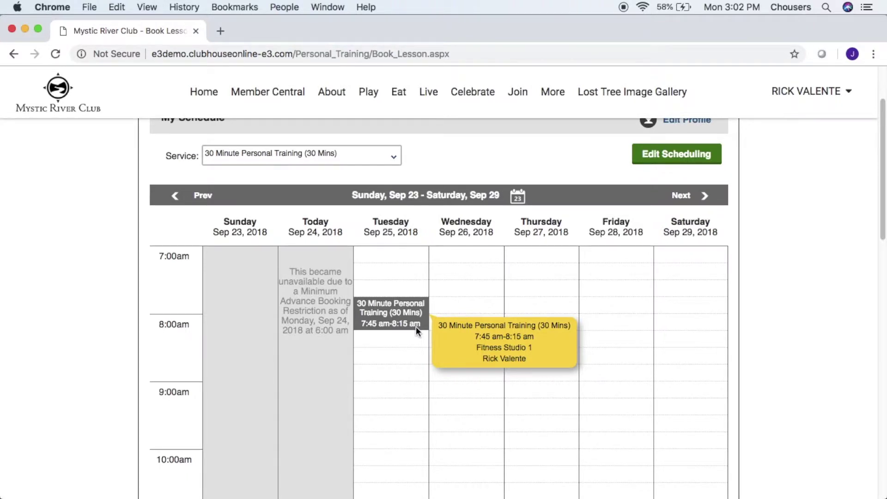
{"action": "left_click", "coordinate": [459, 365]}
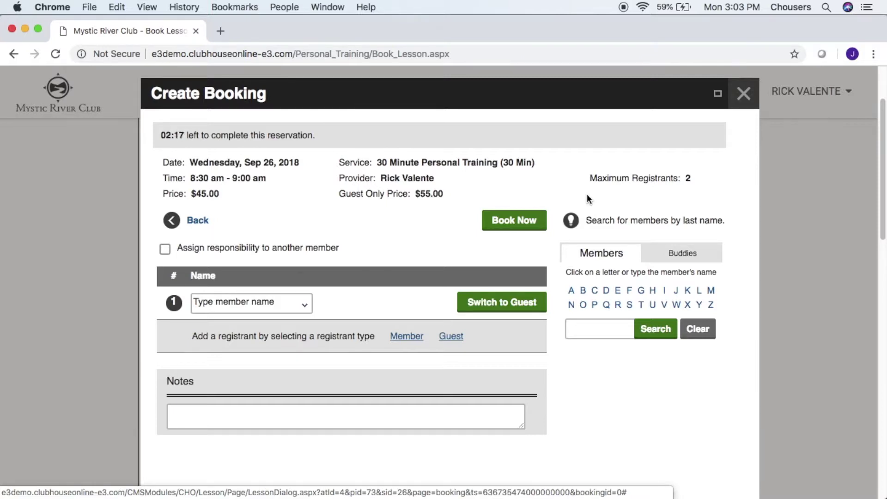
Step: Assign responsibility for the booking to another member, finding them by the first letters of their last name
{"action": "left_click", "coordinate": [162, 252]}
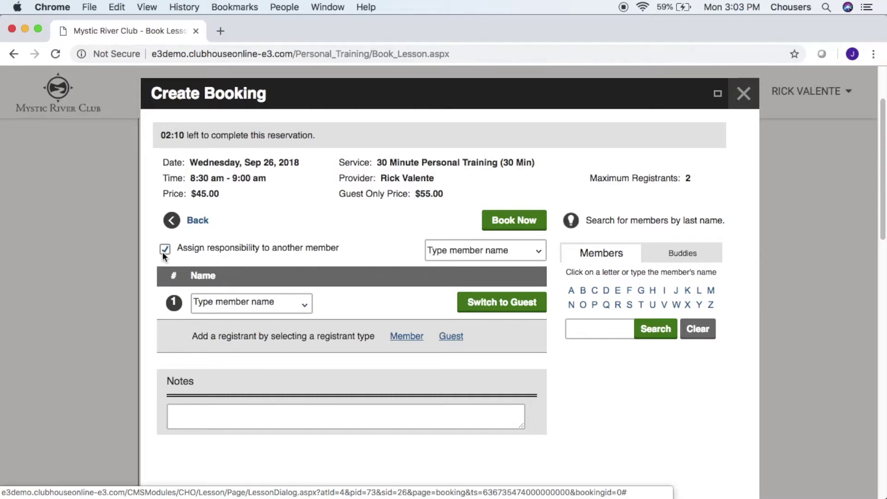
{"action": "left_click", "coordinate": [486, 250]}
{"action": "type", "text": "ack"}
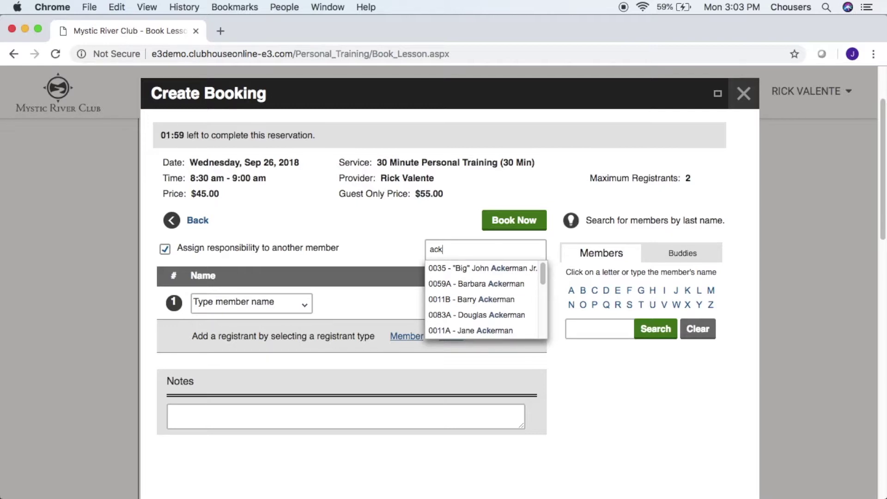
{"action": "left_click", "coordinate": [496, 269]}
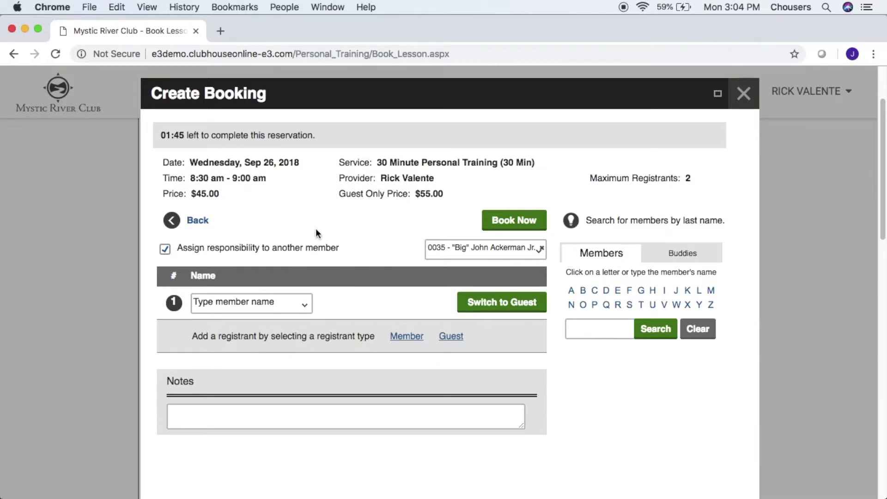
Step: Select a member as the first registrant and turn off the assignment of responsibility to another member
{"action": "left_click", "coordinate": [245, 301]}
{"action": "type", "text": "ack"}
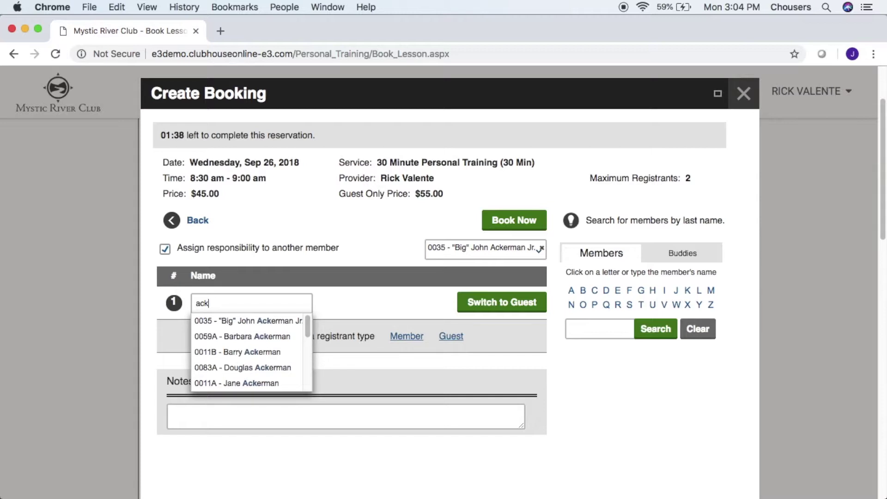
{"action": "left_click", "coordinate": [252, 337]}
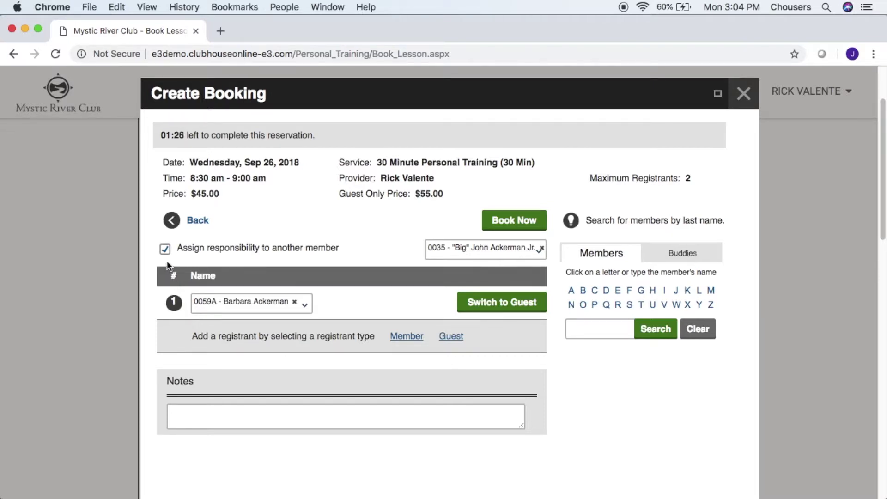
{"action": "left_click", "coordinate": [164, 249]}
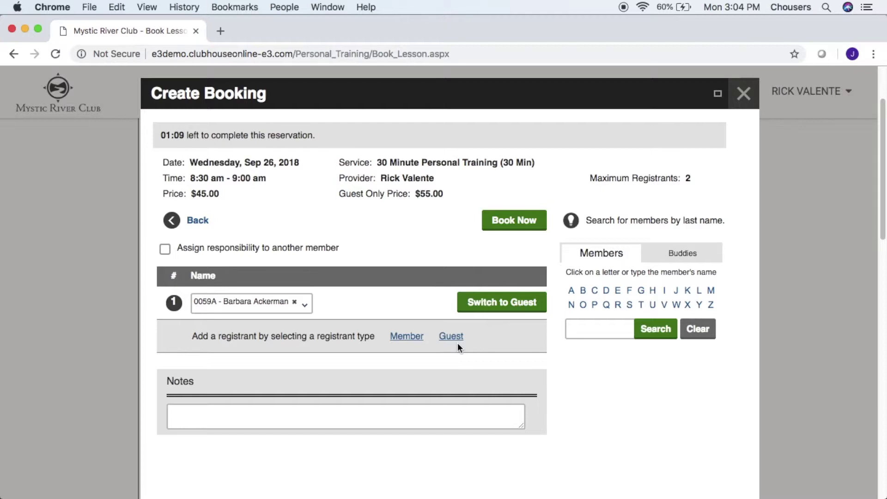
Step: Add a second registrant to the booking, switch it to a guest and enter the guest's name
{"action": "left_click", "coordinate": [411, 341]}
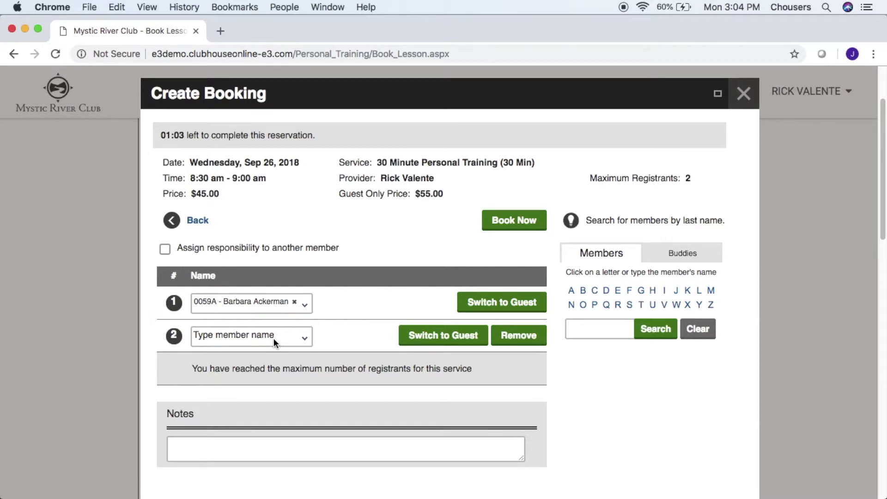
{"action": "left_click", "coordinate": [413, 343]}
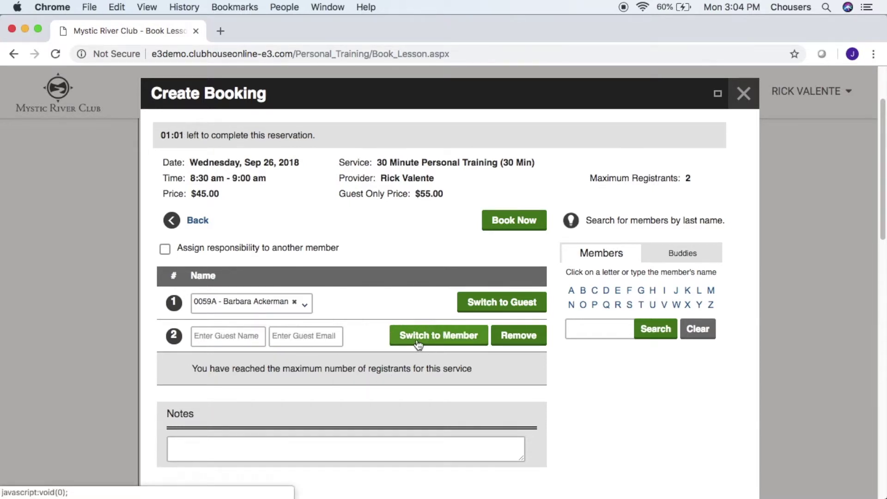
{"action": "left_click", "coordinate": [244, 338]}
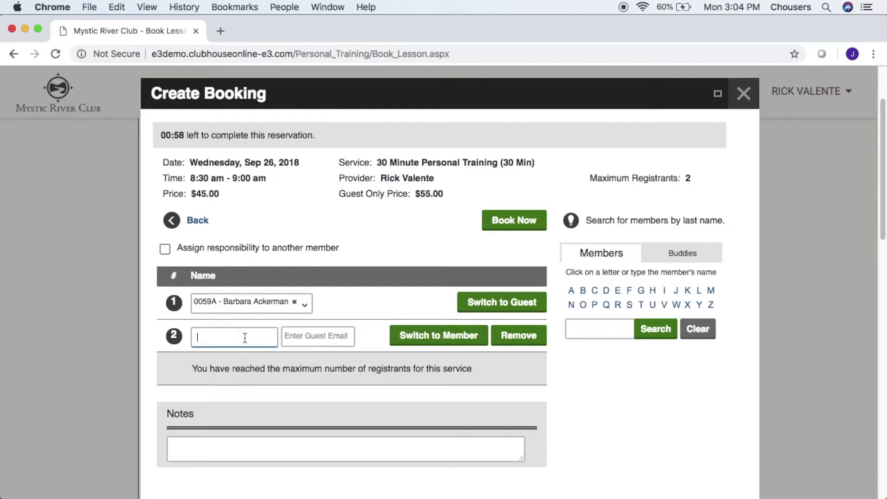
{"action": "type", "text": "Bob Smith"}
{"action": "left_click_drag", "start_coordinate": [196, 368], "coordinate": [478, 369]}
{"action": "left_click", "coordinate": [478, 369]}
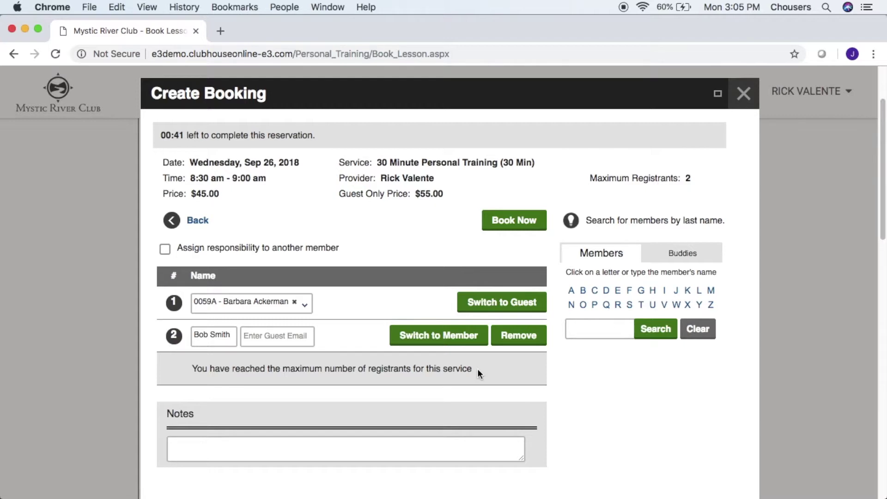
Step: Leave the notes empty, submit the booking and close its confirmation
{"action": "left_click", "coordinate": [332, 445]}
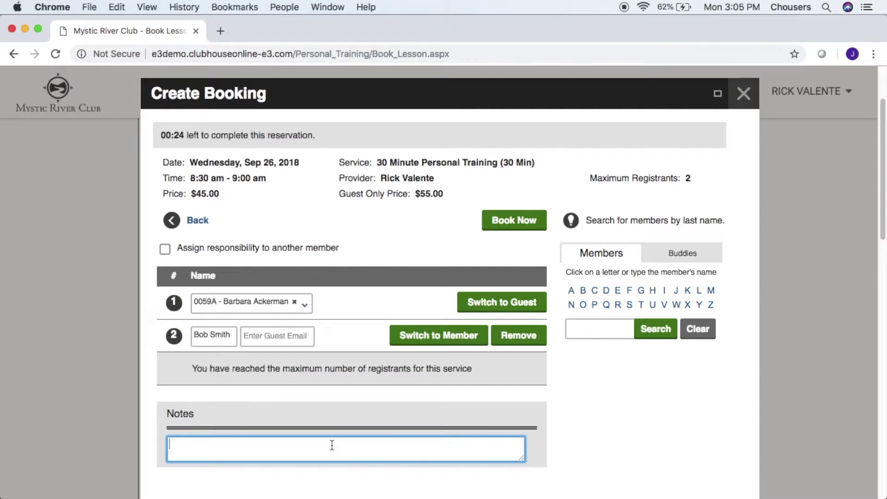
{"action": "left_click", "coordinate": [524, 224]}
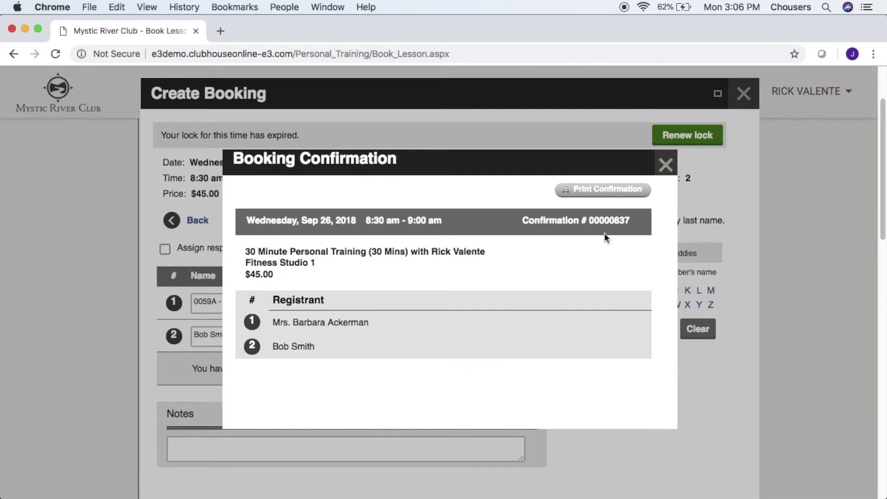
{"action": "left_click", "coordinate": [666, 164]}
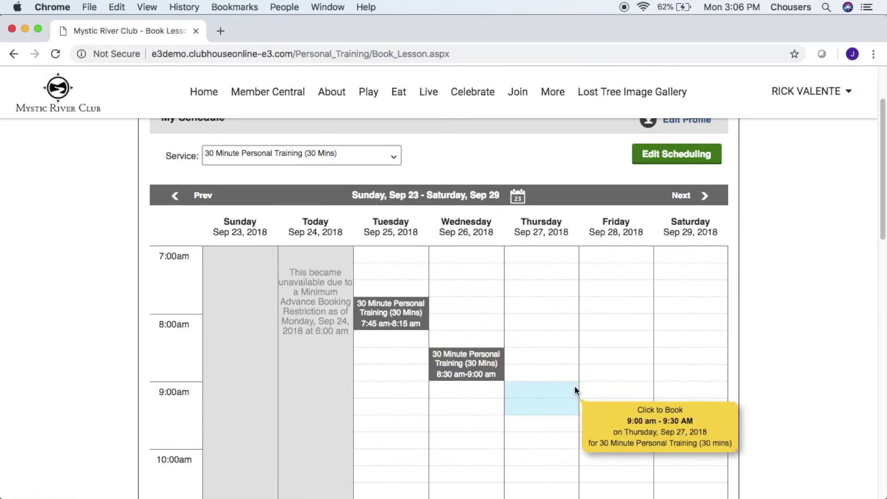
Step: Review the upcoming personal training reservations in the bookings list and return to the weekly schedule
{"action": "scroll", "coordinate": [575, 386], "scroll_direction": "up", "scroll_amount": 3}
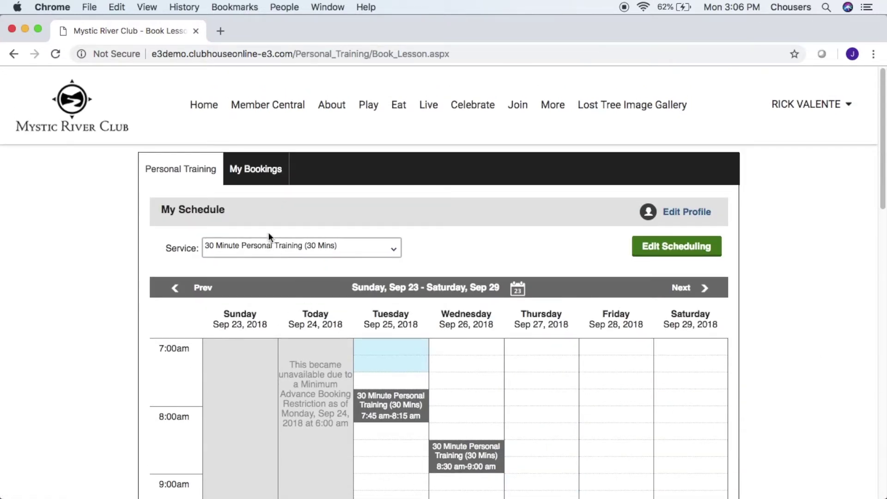
{"action": "left_click", "coordinate": [255, 178]}
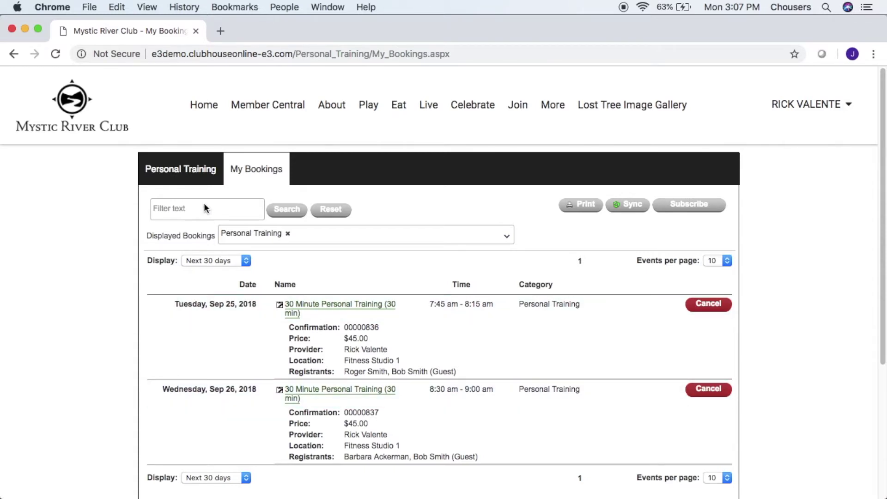
{"action": "left_click", "coordinate": [202, 179]}
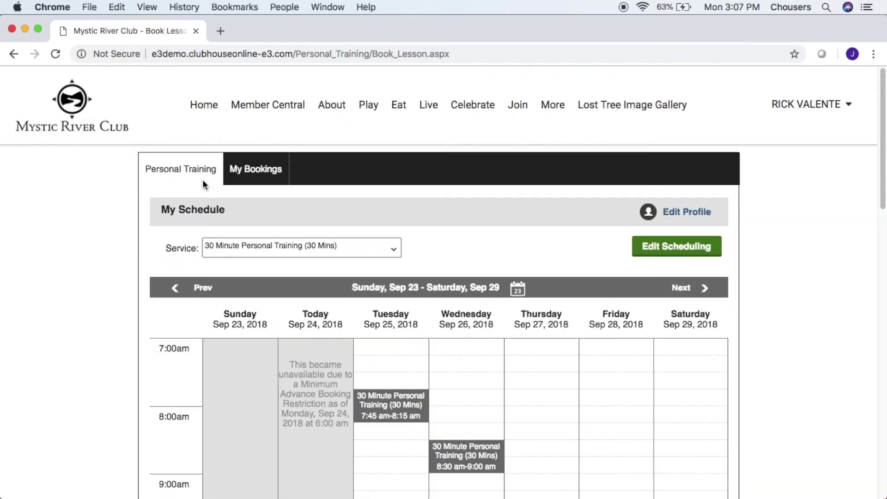
Step: Switch the calendar to schedule editing and go to the week of Sep 30 to Oct 6
{"action": "left_click", "coordinate": [701, 252]}
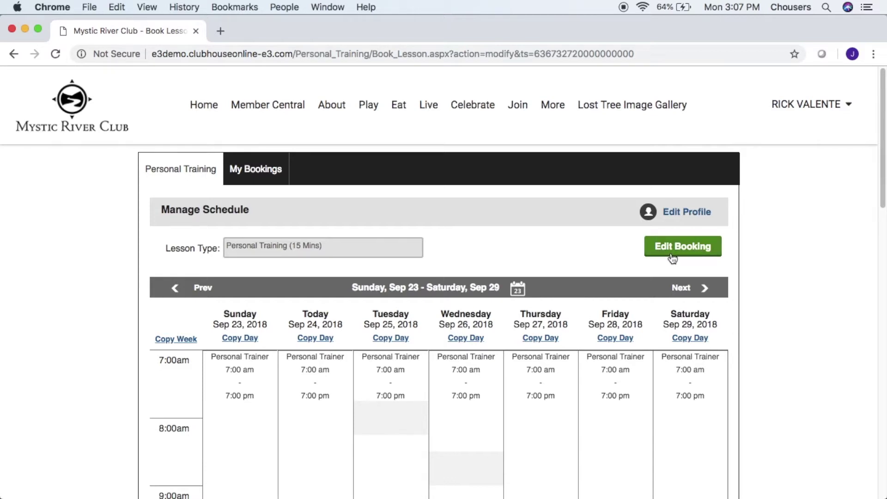
{"action": "left_click", "coordinate": [706, 257]}
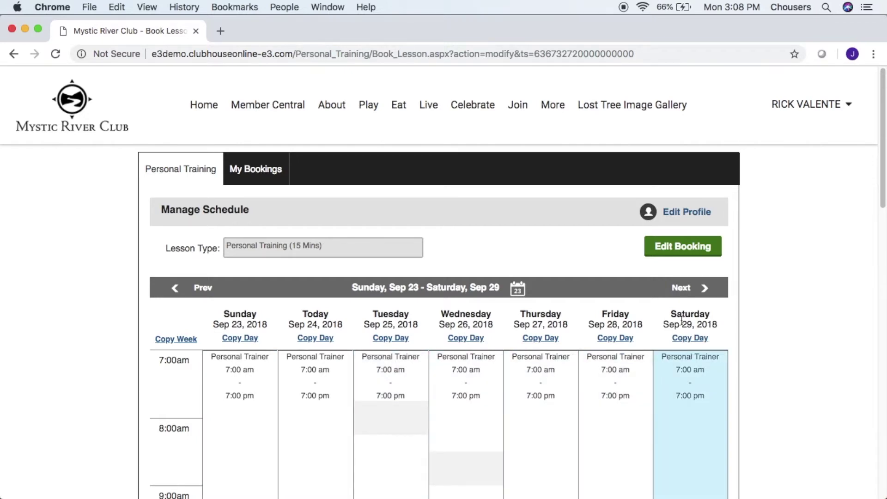
{"action": "left_click", "coordinate": [706, 289]}
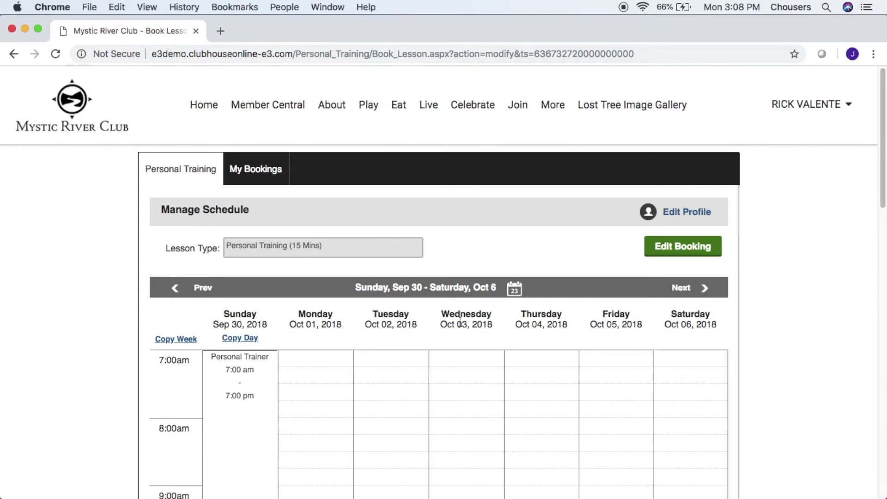
Step: Start a new shift on Monday, Oct 1, 2018 at 7:00 am and set its end time to 1:00 pm
{"action": "left_click", "coordinate": [320, 362]}
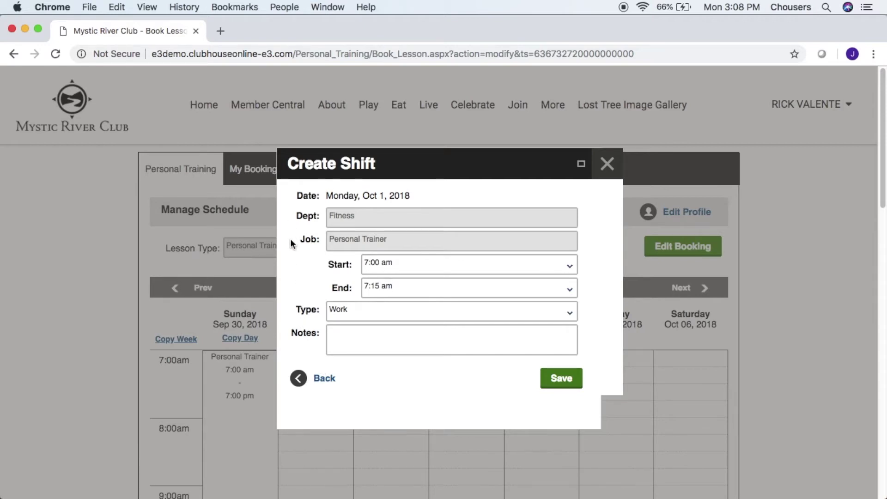
{"action": "left_click", "coordinate": [535, 288]}
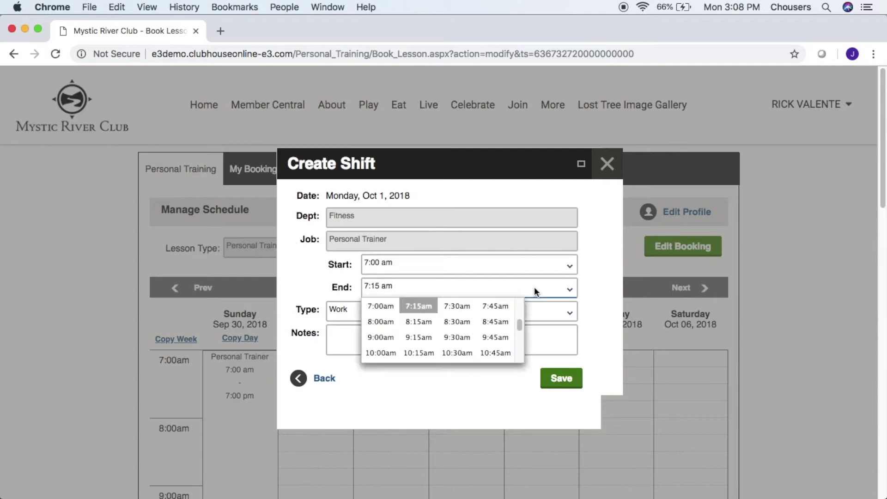
{"action": "left_click_drag", "start_coordinate": [520, 329], "coordinate": [519, 337]}
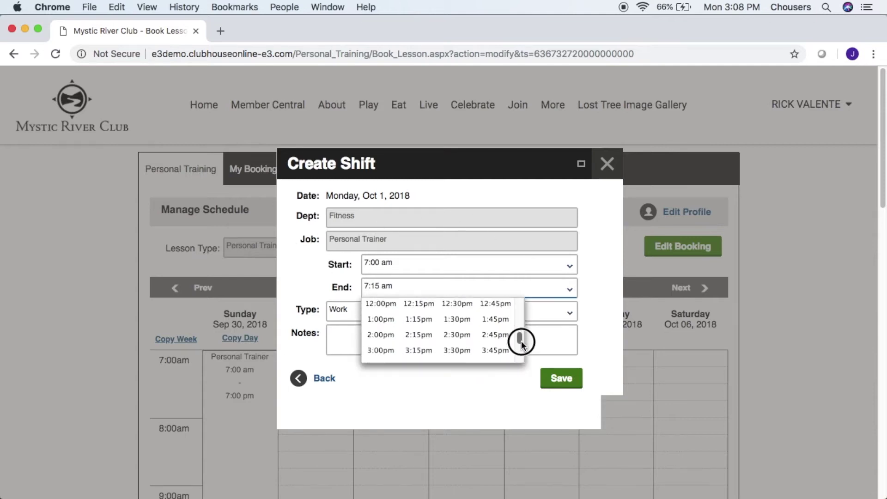
{"action": "left_click", "coordinate": [380, 320]}
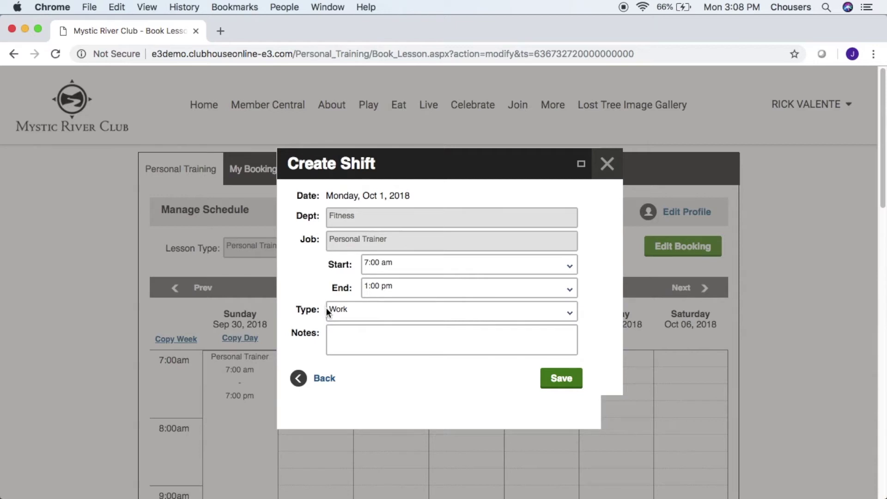
Step: Look through the shift types, keep Work with empty notes, and save the Monday, Oct 1 shift
{"action": "left_click", "coordinate": [359, 312]}
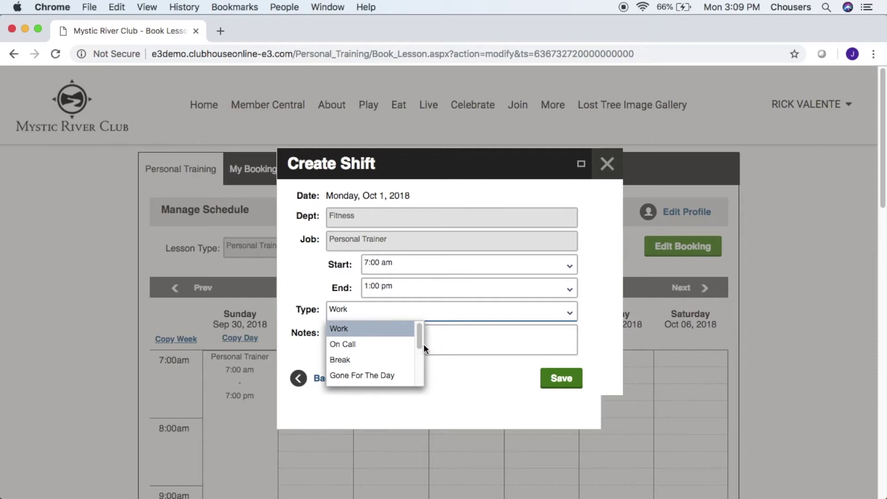
{"action": "left_click_drag", "start_coordinate": [420, 340], "coordinate": [427, 370]}
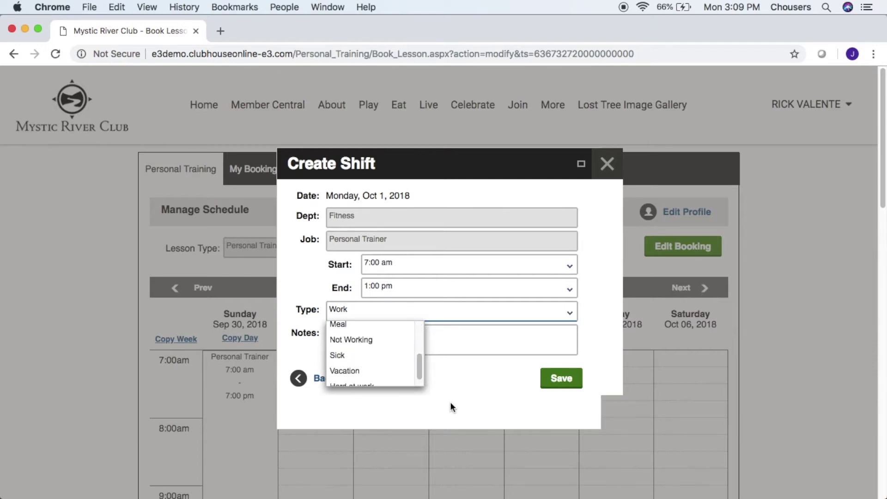
{"action": "left_click", "coordinate": [461, 413]}
{"action": "left_click", "coordinate": [466, 348]}
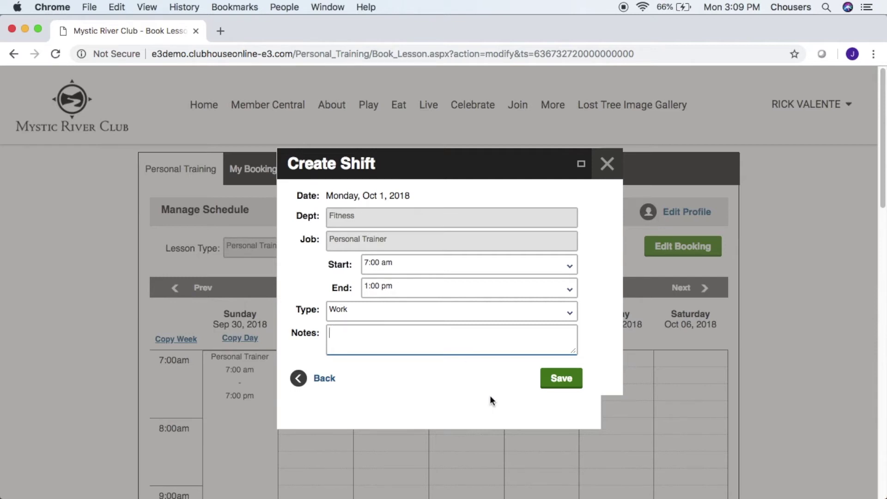
{"action": "left_click", "coordinate": [553, 388]}
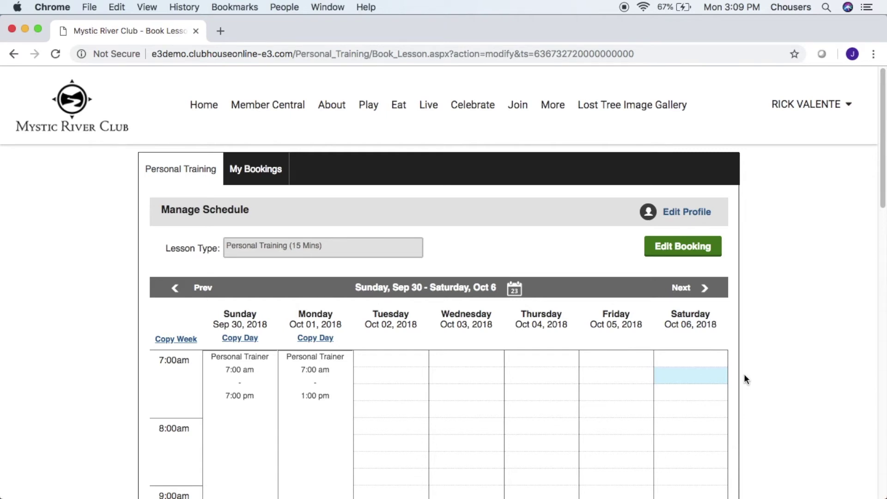
Step: Reopen the Monday, Oct 1 shift, change its type to another option further down the list, and save it
{"action": "left_click", "coordinate": [338, 413]}
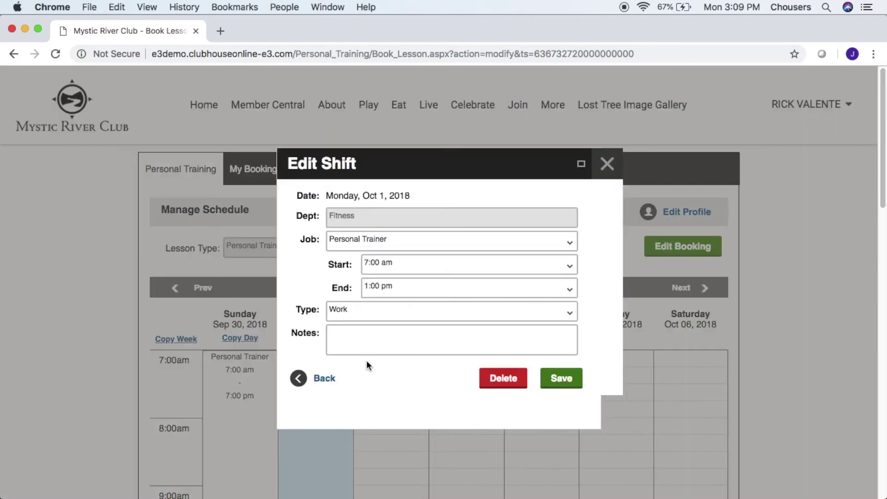
{"action": "left_click", "coordinate": [384, 318]}
{"action": "left_click_drag", "start_coordinate": [418, 337], "coordinate": [420, 368]}
{"action": "left_click", "coordinate": [401, 347]}
{"action": "left_click", "coordinate": [573, 379]}
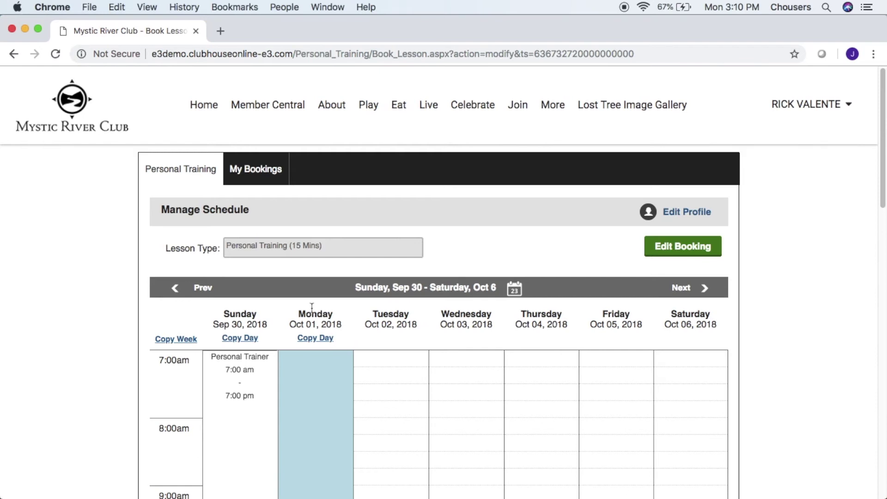
Step: Start copying the Sunday, Sep 30 schedule to Oct 8 and Oct 15, 2018, and close the copy without pasting
{"action": "left_click", "coordinate": [250, 339]}
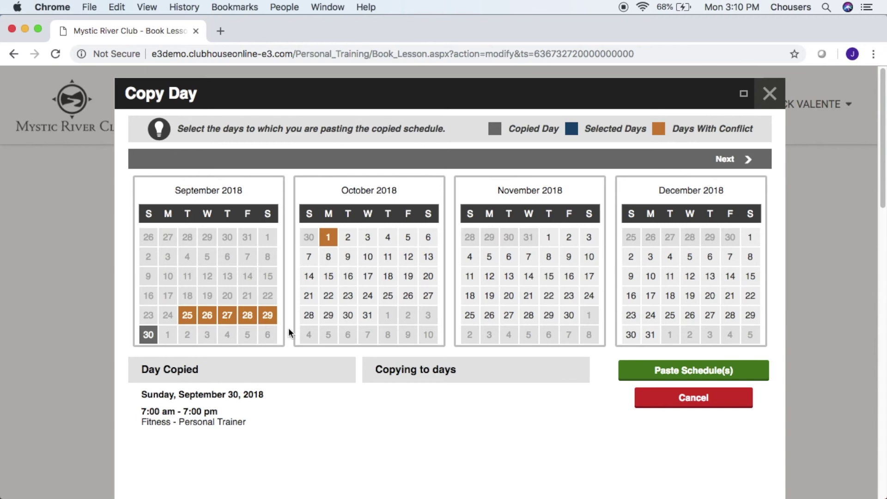
{"action": "left_click", "coordinate": [332, 262]}
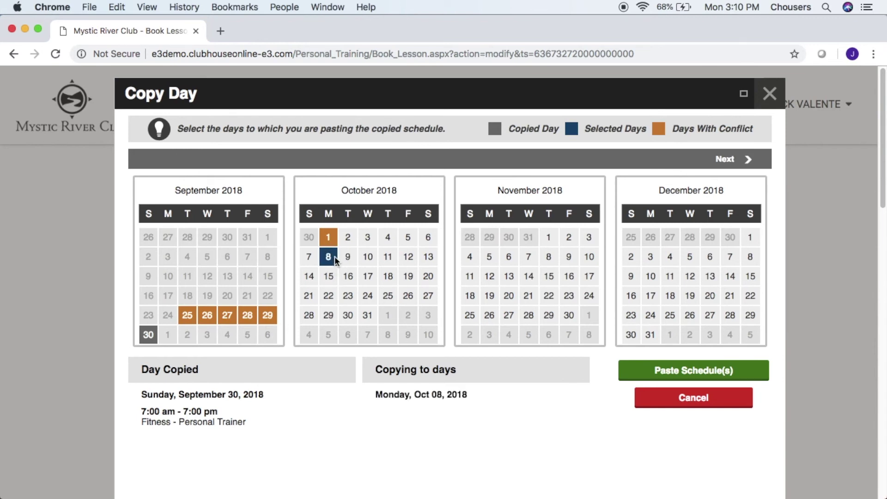
{"action": "left_click", "coordinate": [331, 276]}
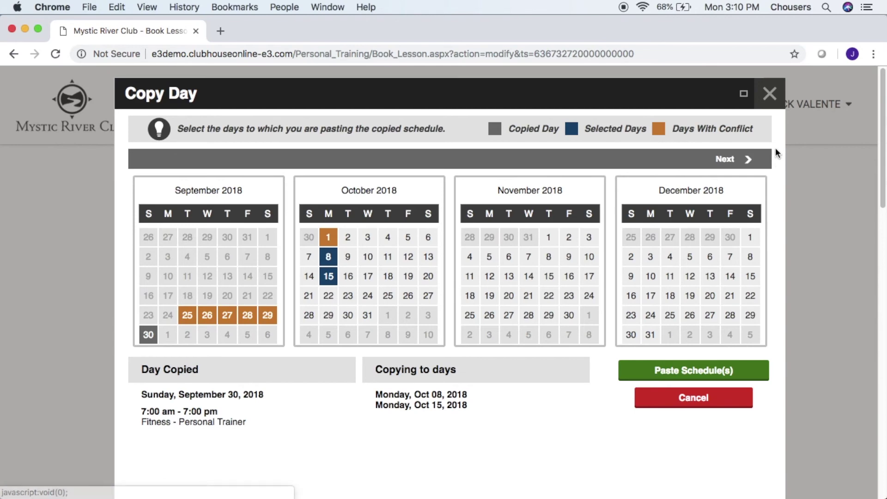
{"action": "left_click", "coordinate": [769, 94]}
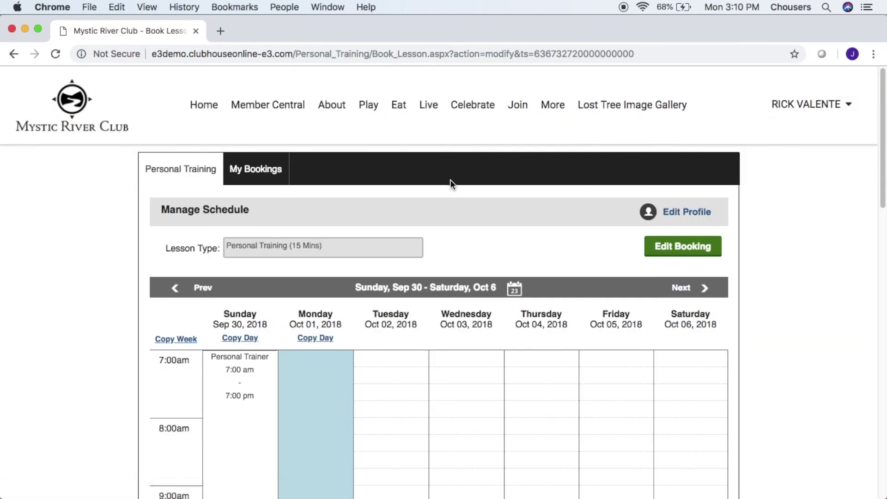
Step: Copy the full schedule of the week of Sep 23 to 29 to Oct 7 to 13, 2018, and go to that week
{"action": "left_click", "coordinate": [176, 288]}
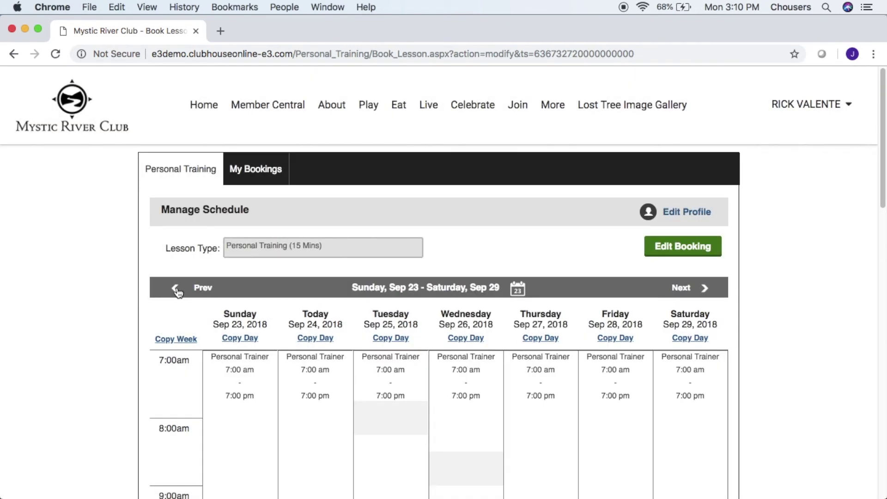
{"action": "left_click", "coordinate": [157, 342]}
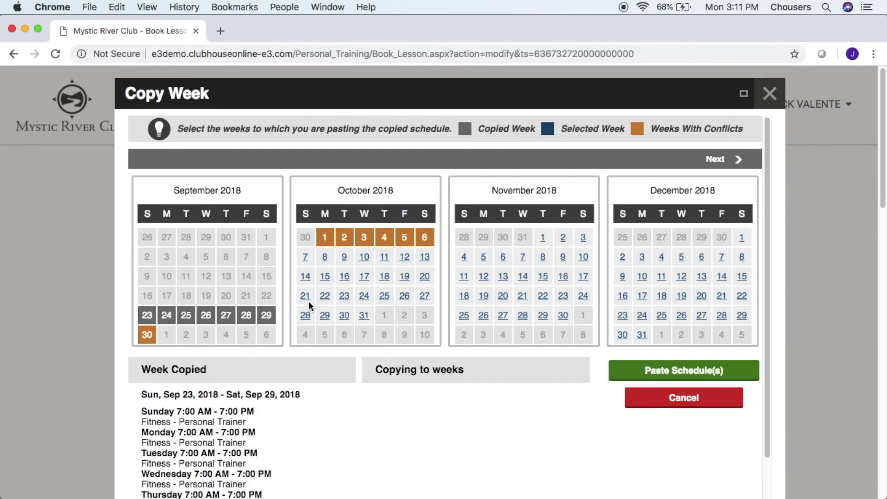
{"action": "left_click", "coordinate": [326, 259]}
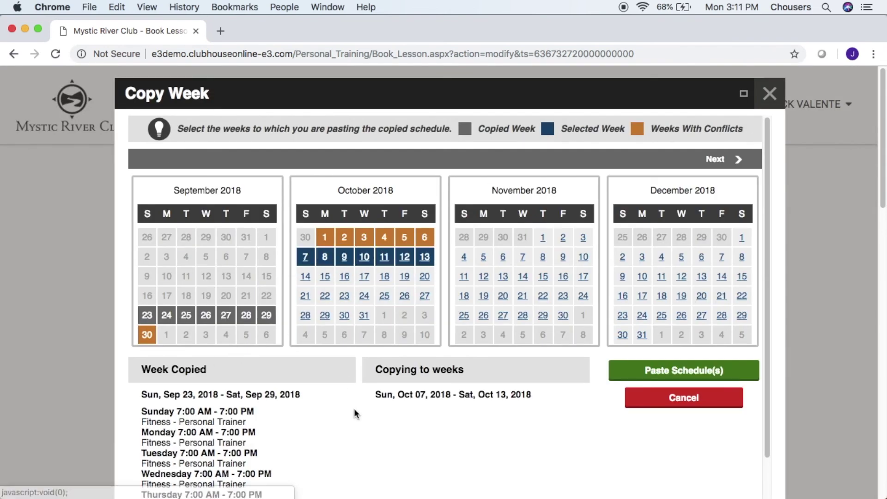
{"action": "left_click", "coordinate": [613, 370]}
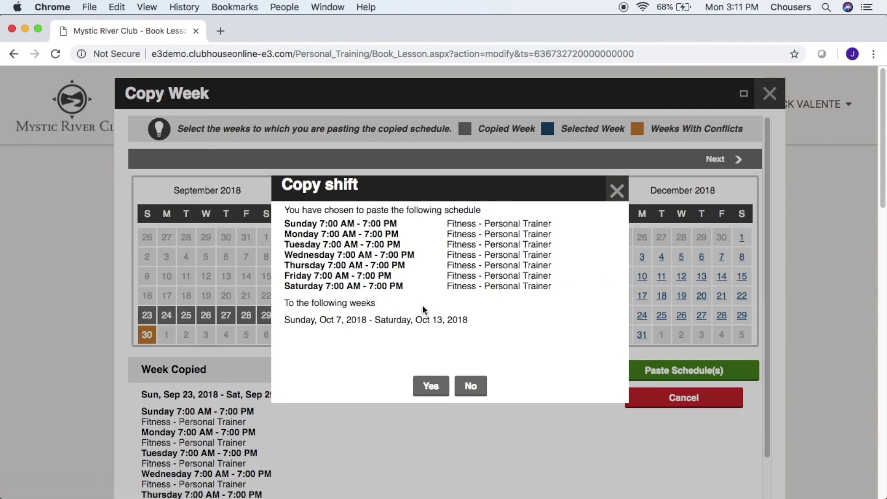
{"action": "left_click", "coordinate": [434, 386]}
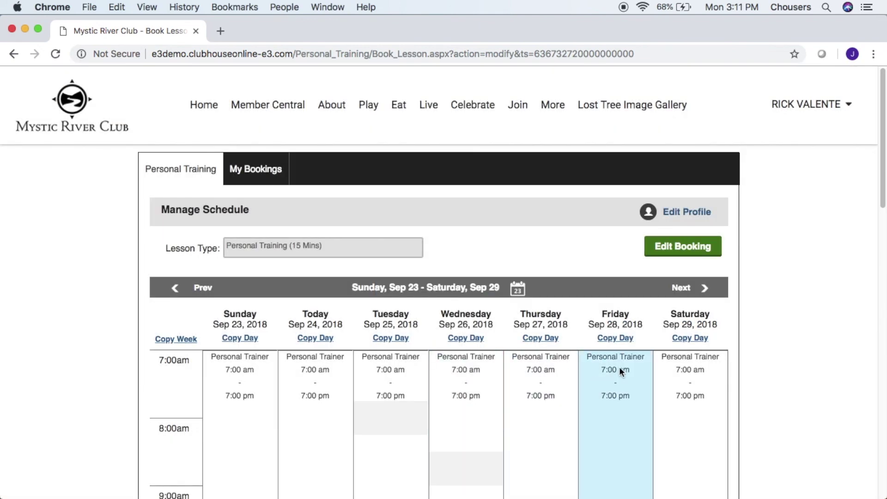
{"action": "left_click", "coordinate": [676, 288]}
{"action": "left_click", "coordinate": [676, 288]}
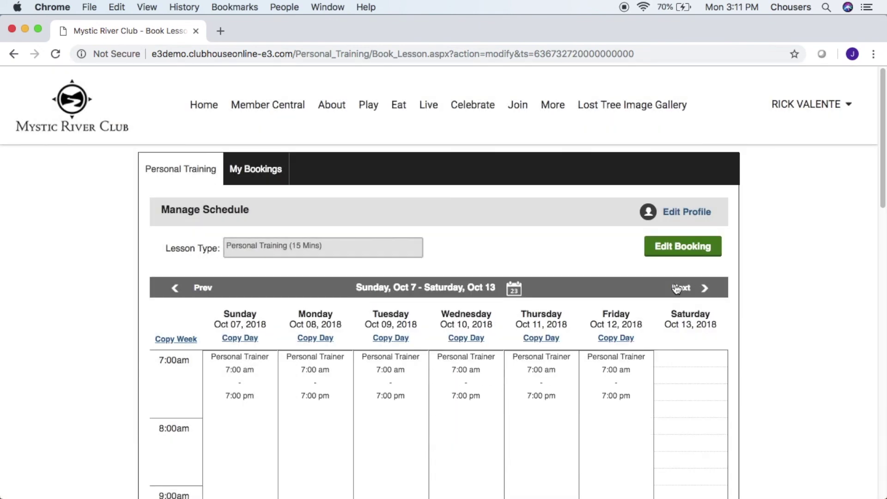